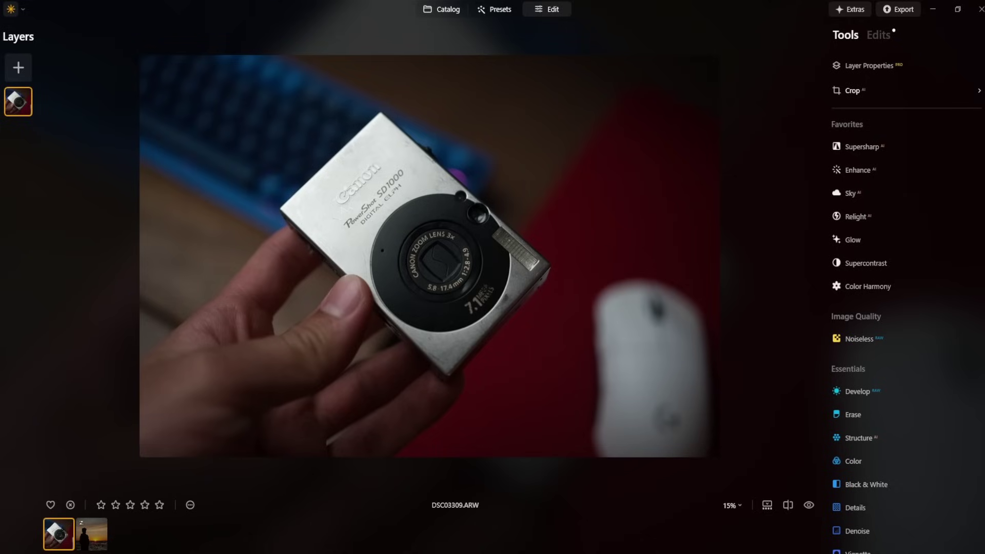
Step: Crop DSC03309.ARW to a 16:9 frame with the shot shifted upward inside it
click(852, 90)
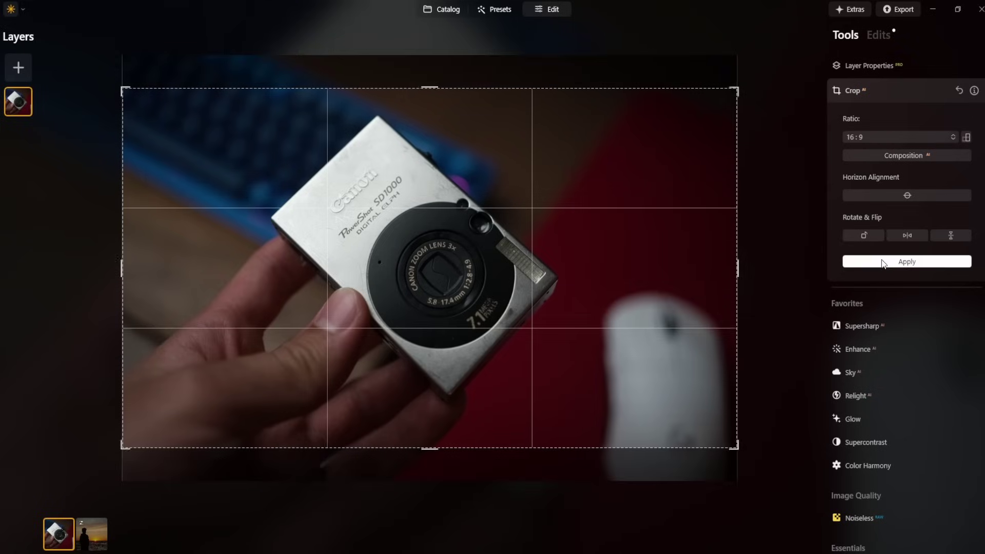
drag(592, 239, 606, 223)
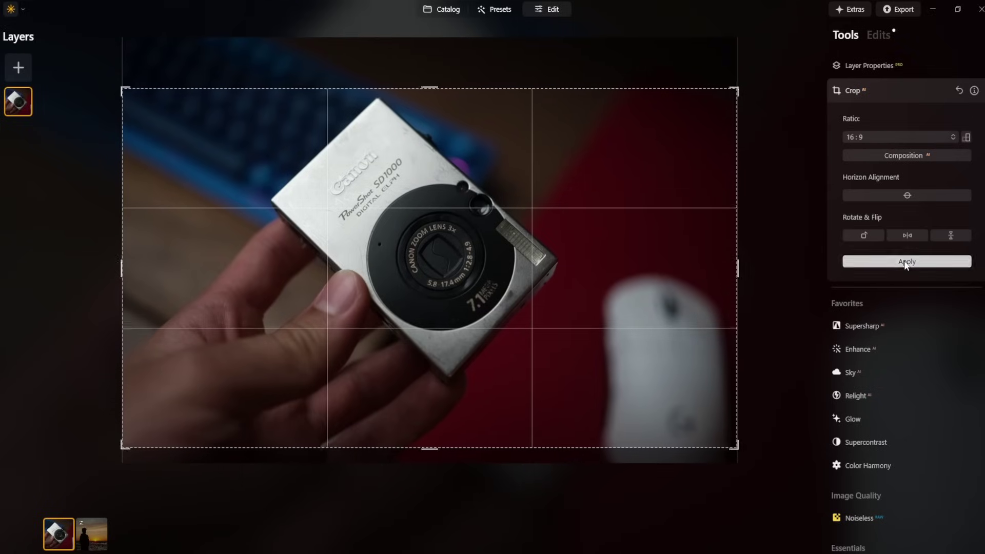
click(875, 263)
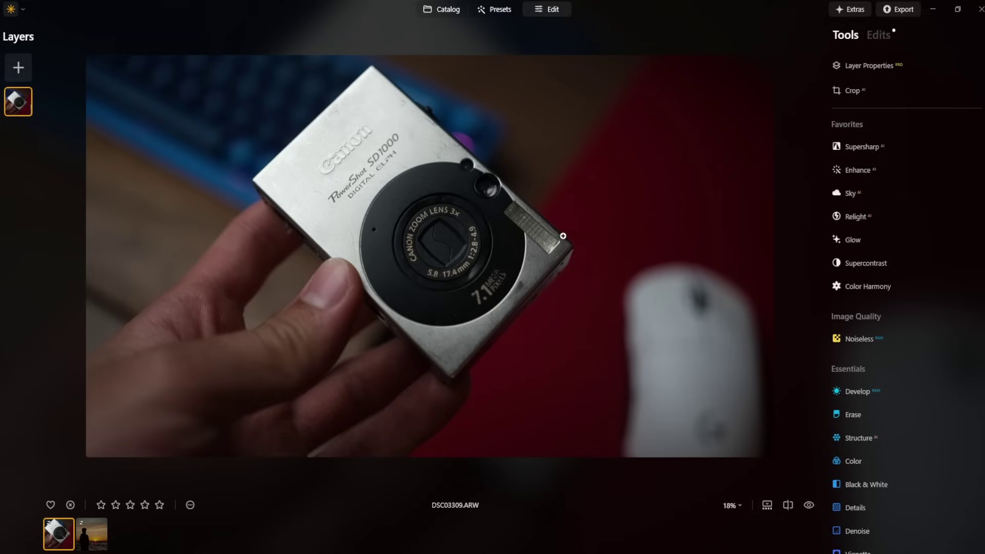
Step: Raise the Enhance AI Accent slider to 52 for a brighter, more vivid photo
click(852, 171)
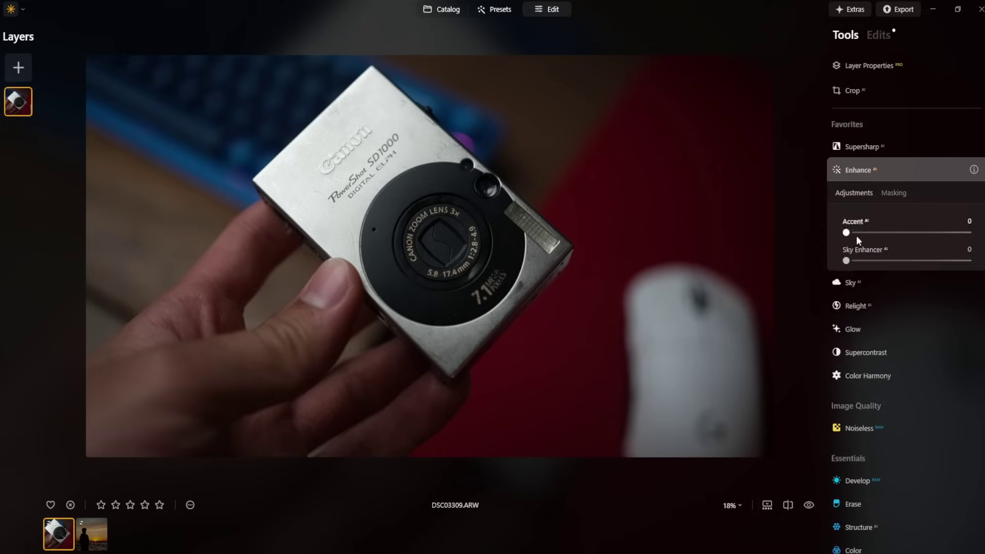
drag(850, 233, 896, 234)
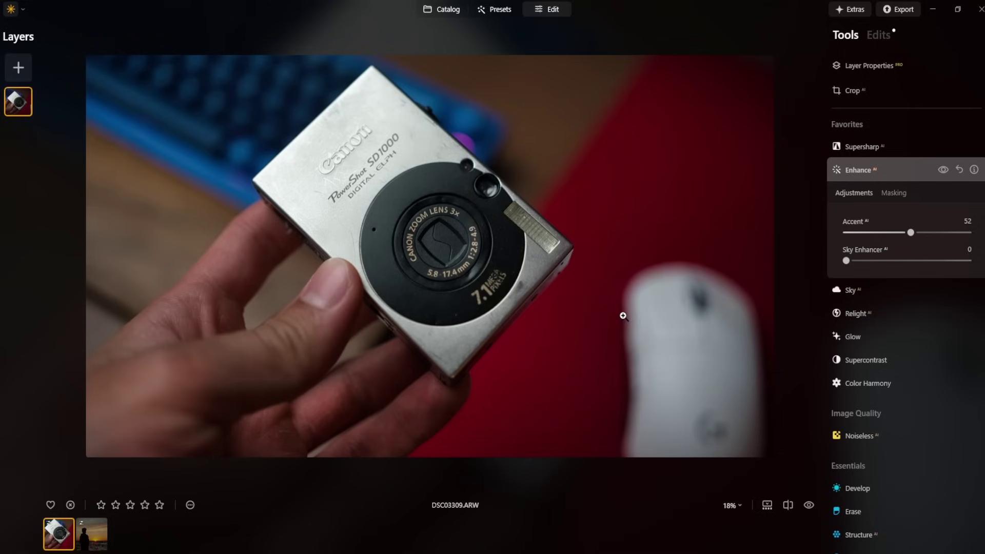
click(856, 314)
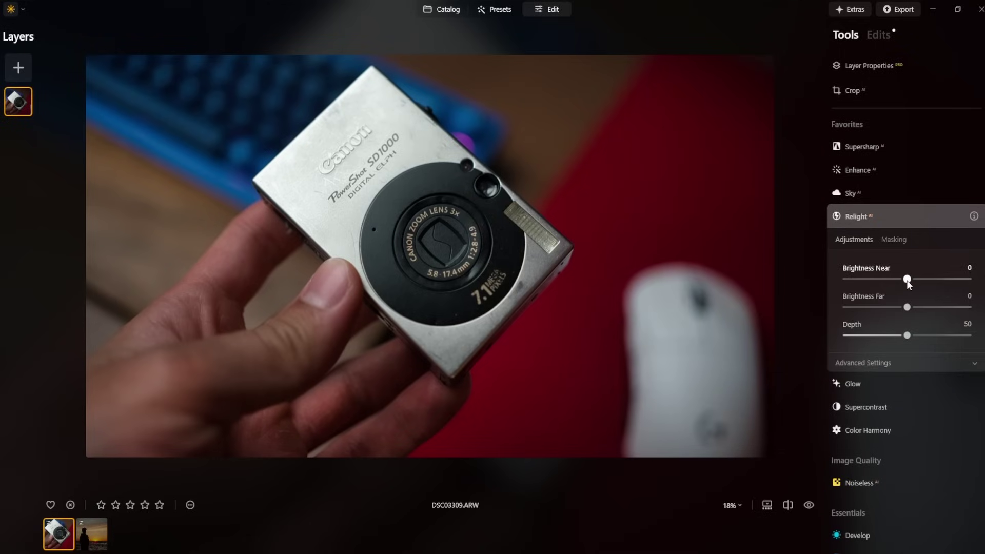
Step: Set Relight Brightness Near to 12 and Brightness Far to 40
drag(909, 285, 912, 286)
drag(911, 280, 968, 280)
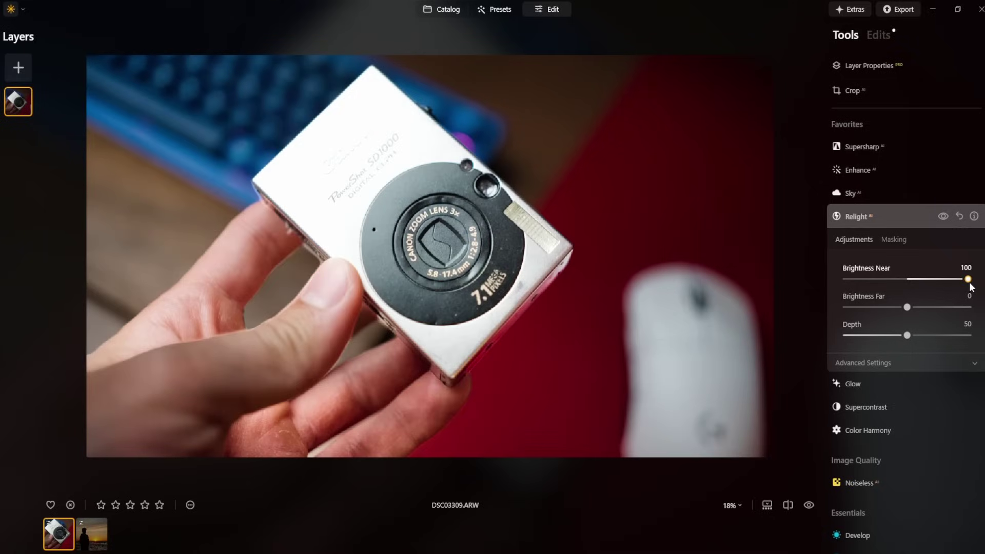
click(934, 281)
drag(931, 286, 922, 282)
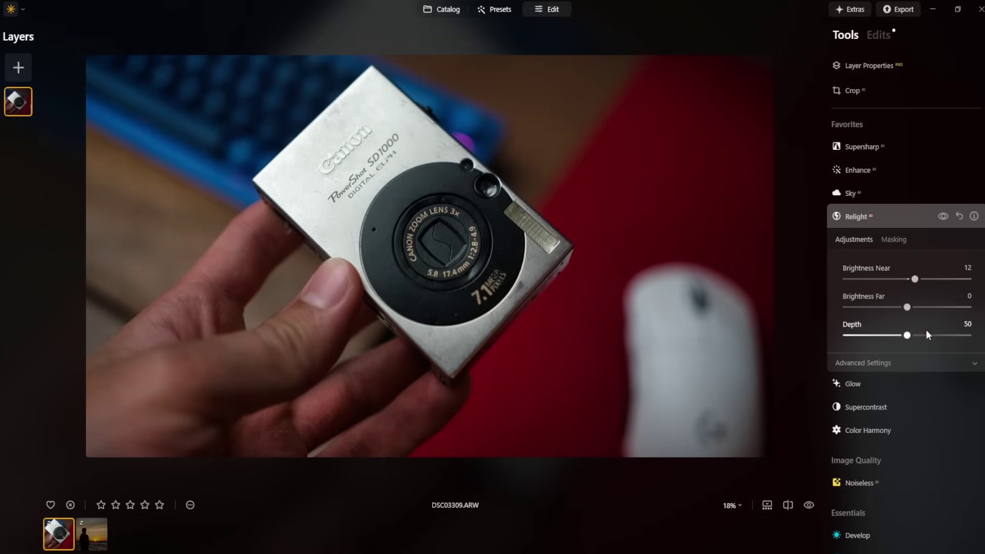
drag(907, 308, 933, 315)
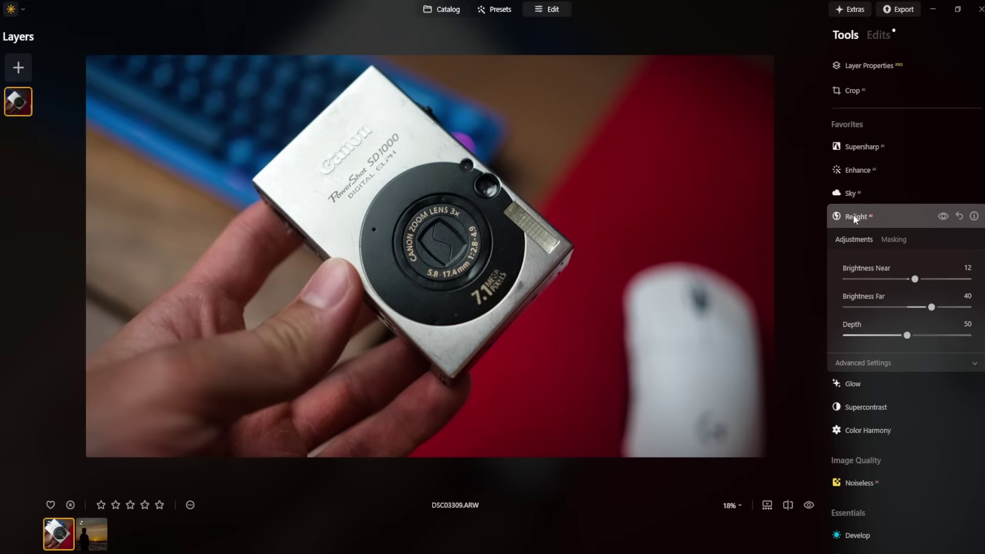
click(857, 409)
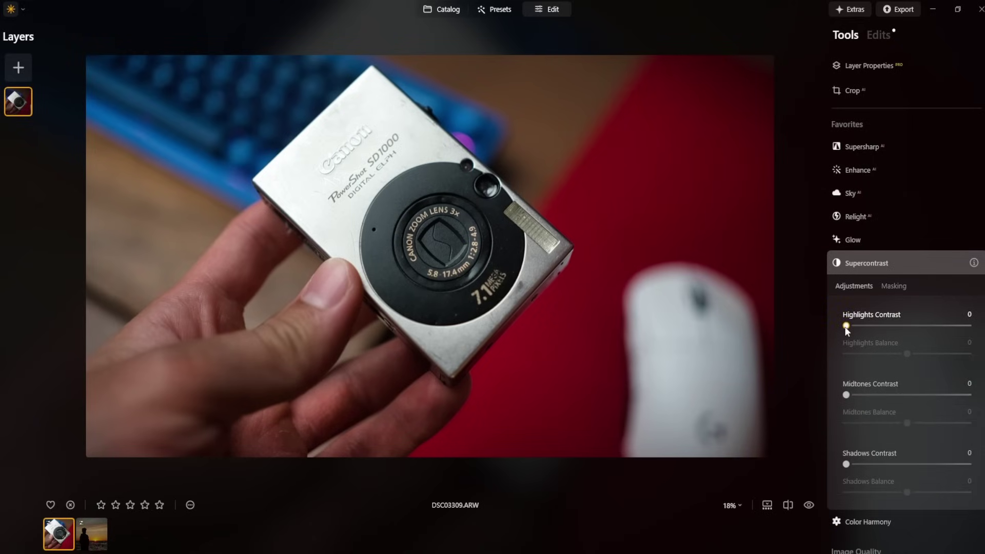
Step: Set Supercontrast Highlights Contrast to 100, and Midtones and Shadows Contrast to 20
drag(847, 327, 968, 325)
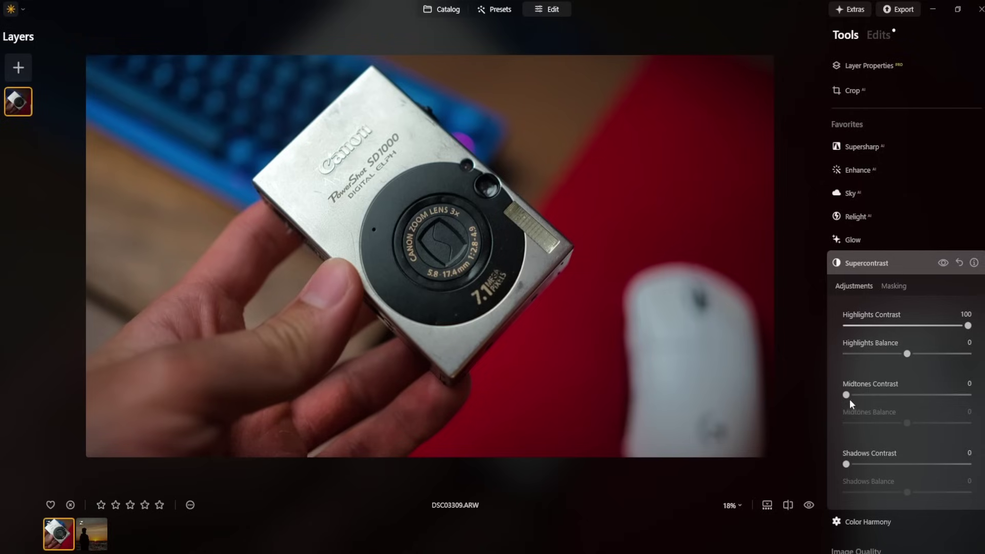
drag(848, 395, 872, 398)
drag(847, 465, 872, 465)
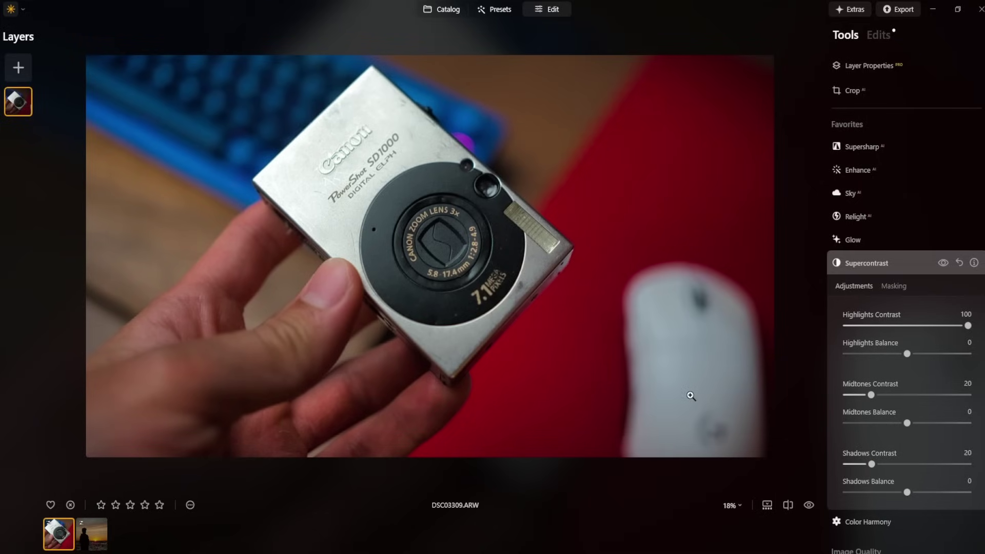
Step: Briefly compare the edit against the original, then collapse Supercontrast
click(785, 507)
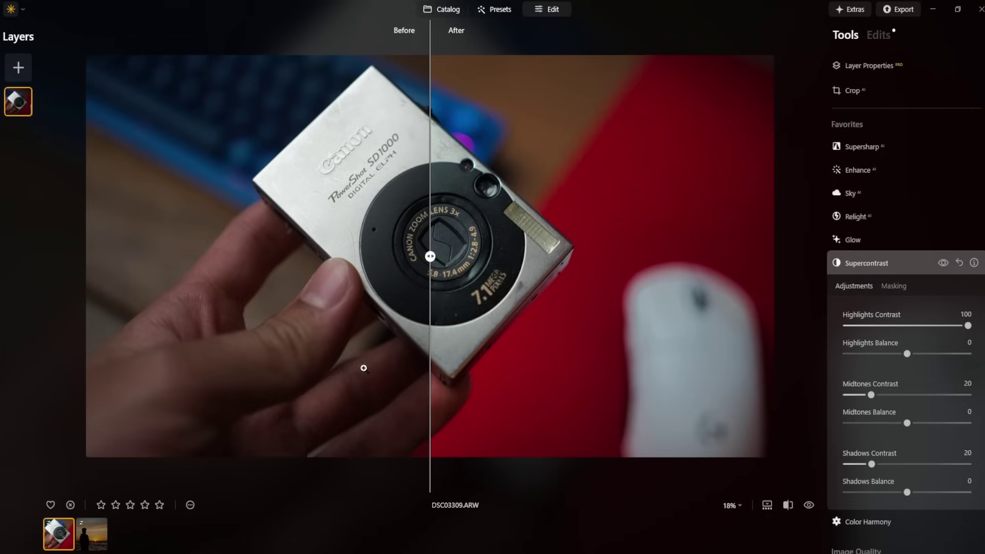
click(789, 506)
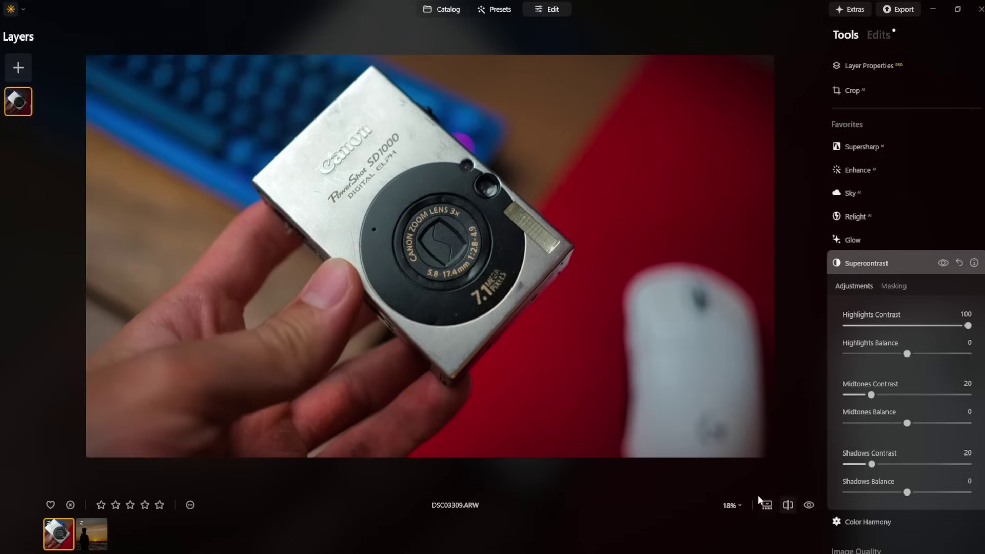
click(892, 261)
Step: Add a Vignette with Amount -25 at Size 50 to darken the edges
scroll(900, 262, down, 5)
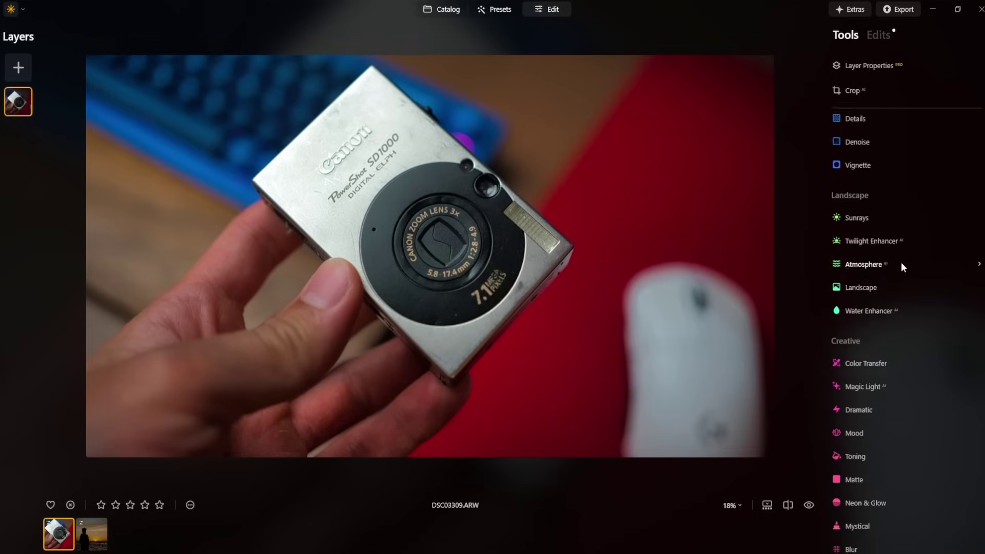
scroll(901, 263, down, 5)
scroll(901, 263, up, 10)
click(901, 279)
drag(907, 342, 894, 343)
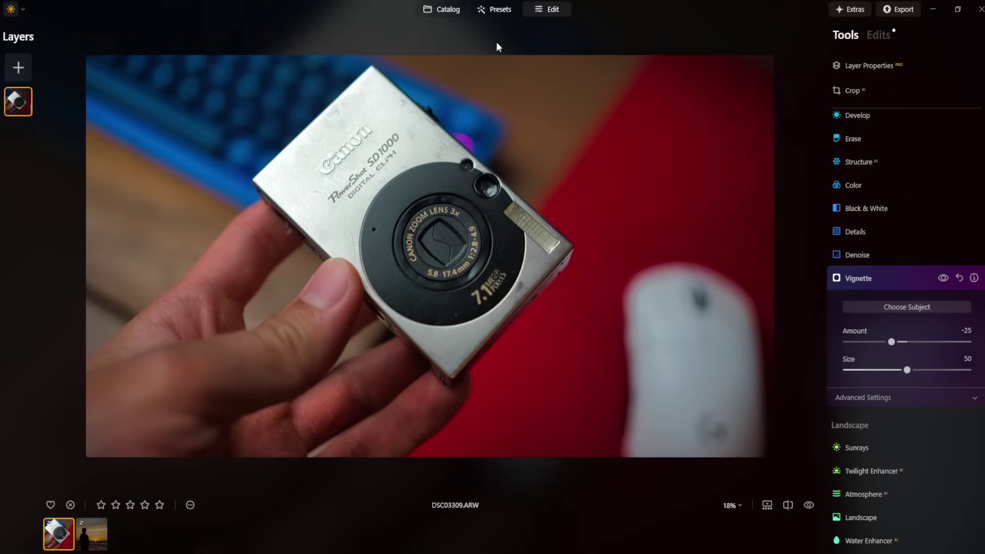
click(888, 280)
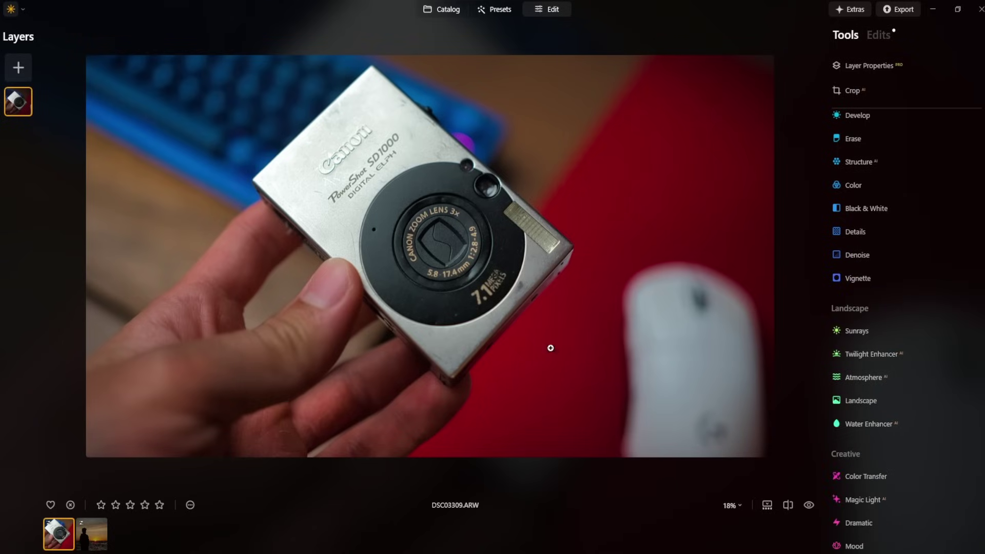
Step: Set Develop Highlights -15, Shadows 55, Whites -35 and Blacks 30
click(887, 118)
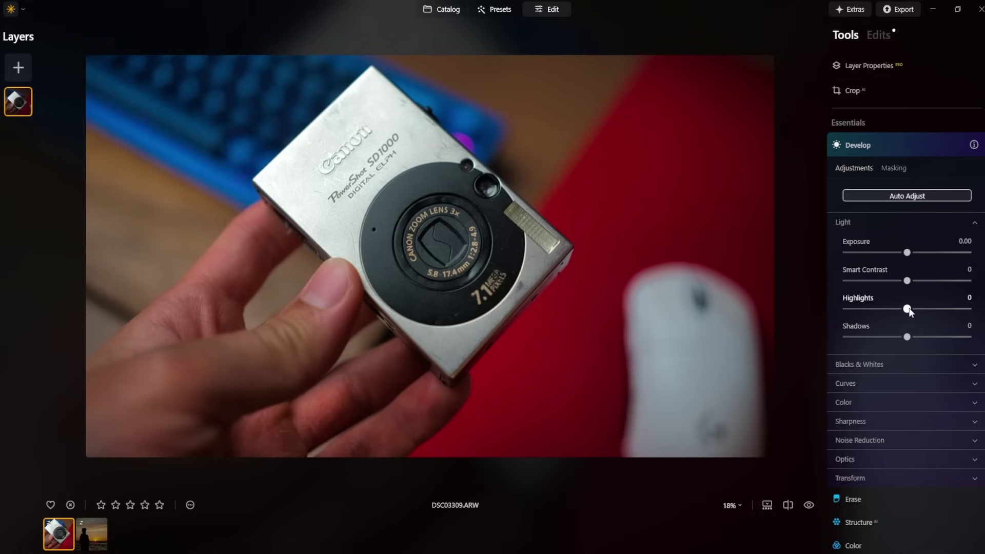
drag(908, 311, 899, 310)
drag(907, 338, 941, 345)
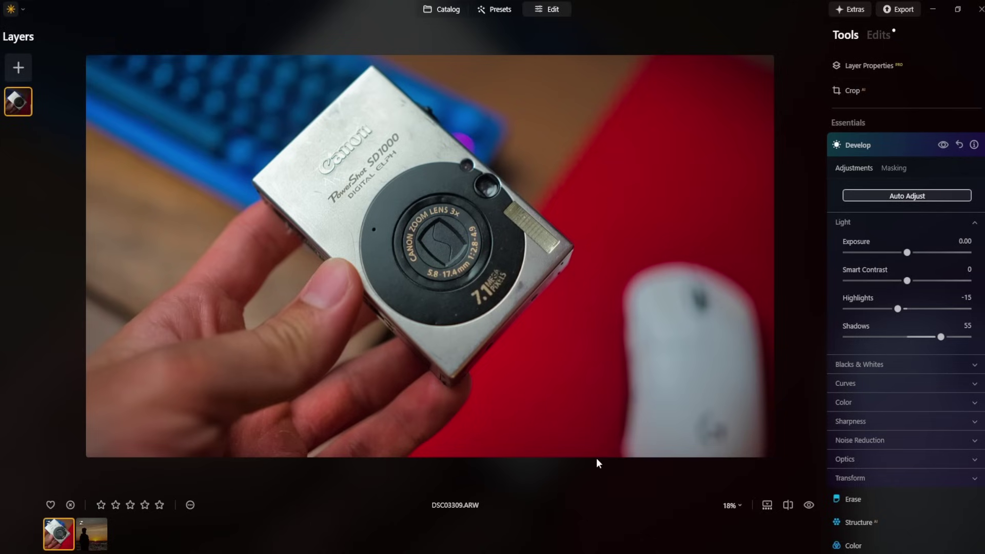
click(873, 364)
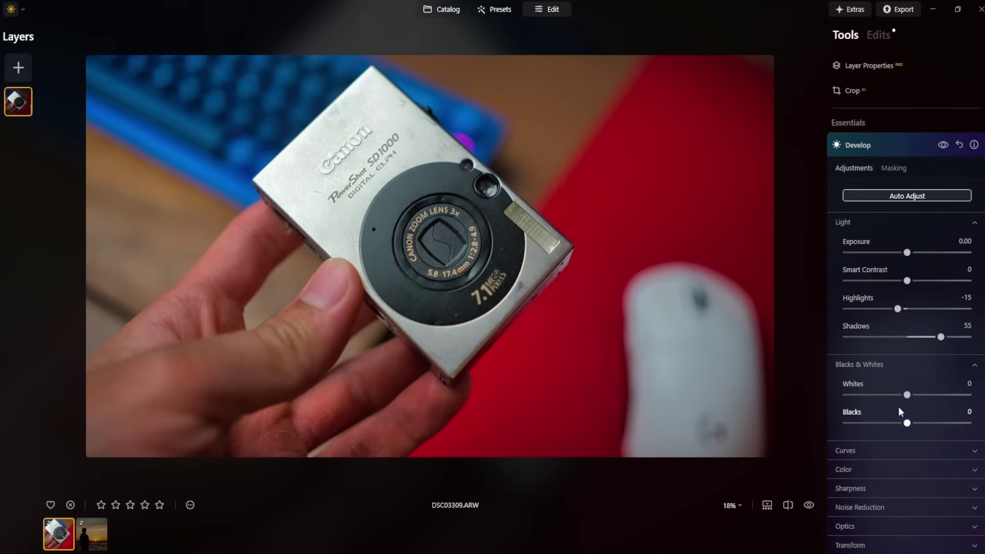
drag(905, 396, 886, 396)
drag(907, 424, 919, 422)
click(789, 506)
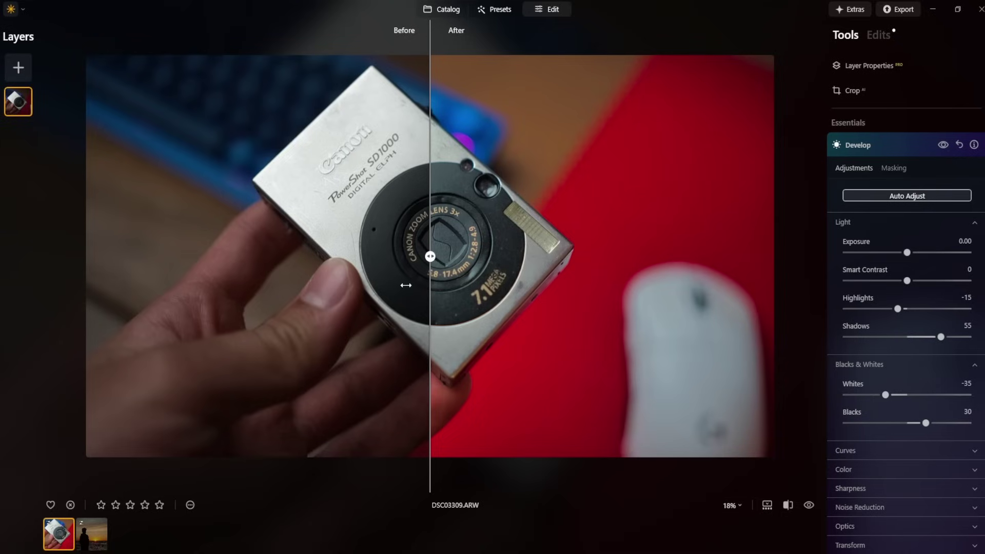
Step: Sweep the before/after divider across the photo, leaving it near the left edge
drag(430, 256, 712, 255)
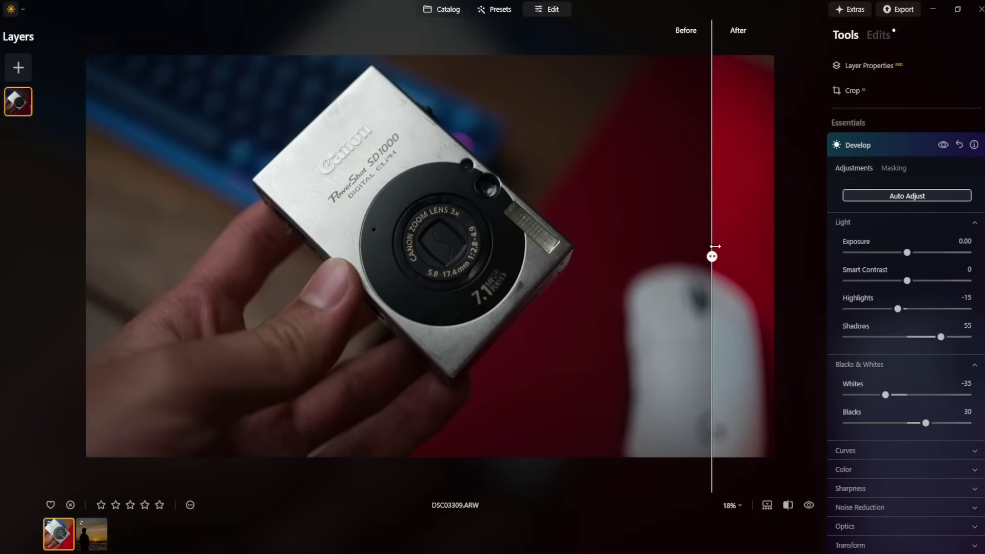
drag(715, 246, 690, 257)
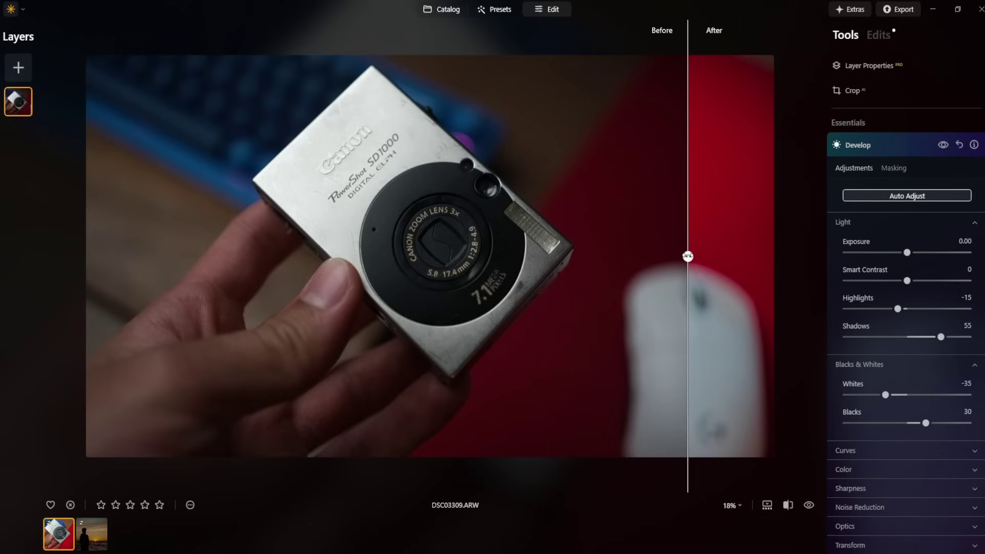
drag(689, 257, 200, 256)
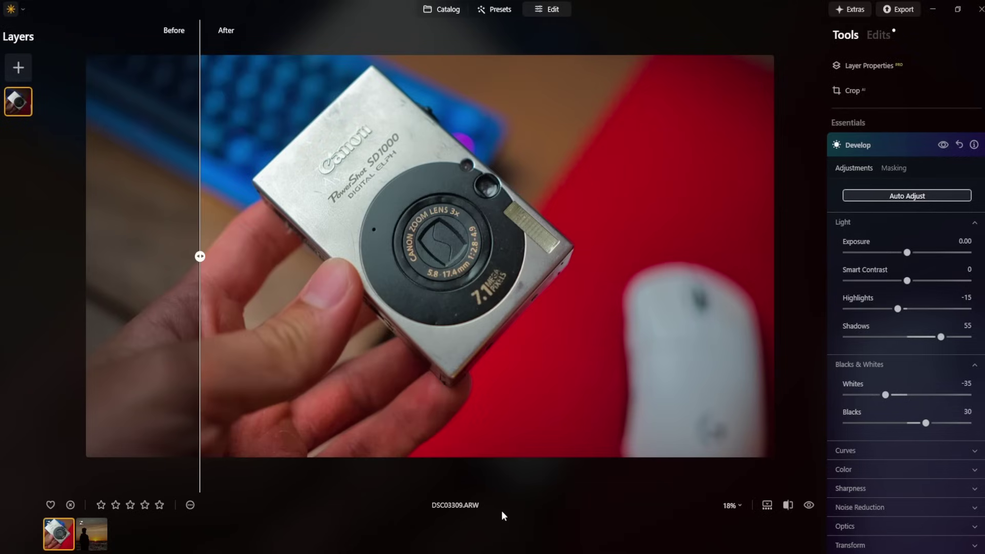